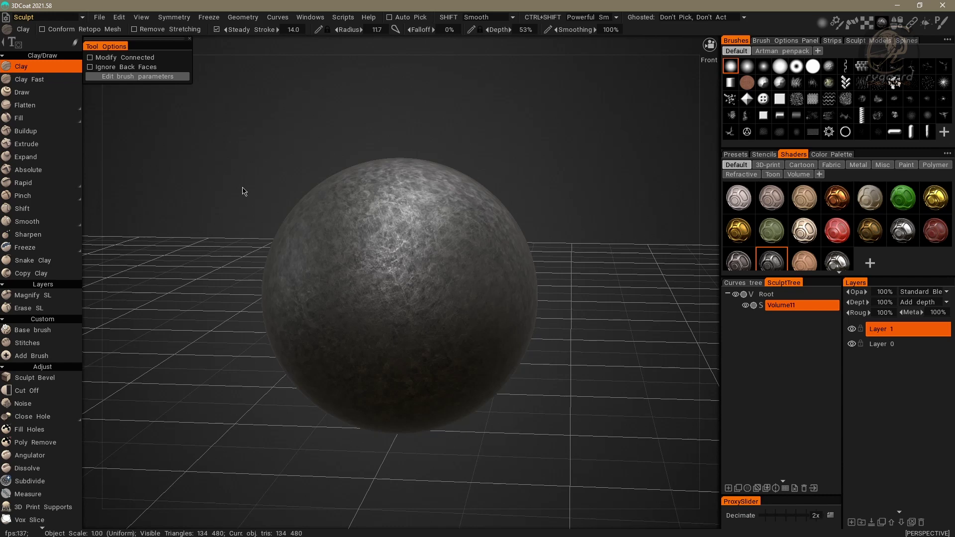
pyautogui.scroll(2, 230, 192)
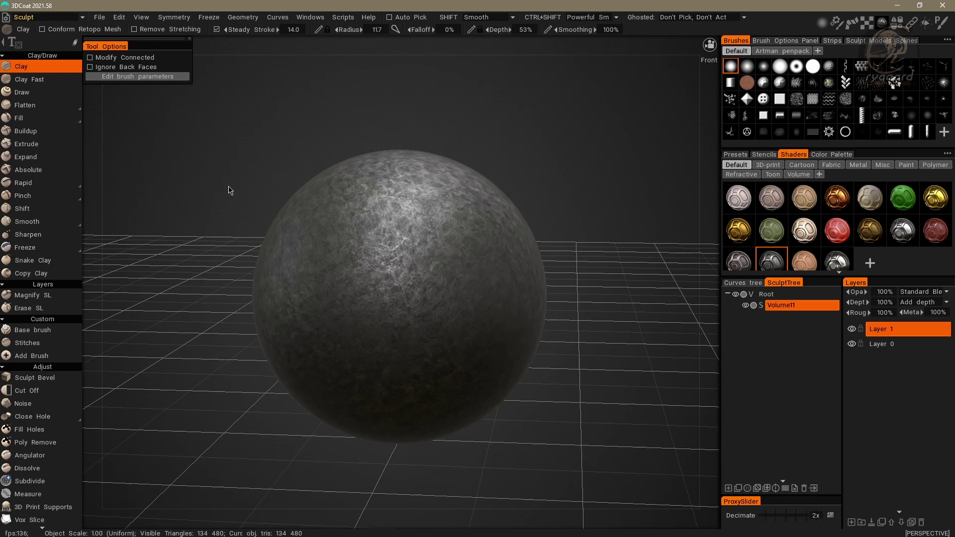
pyautogui.scroll(2, 230, 190)
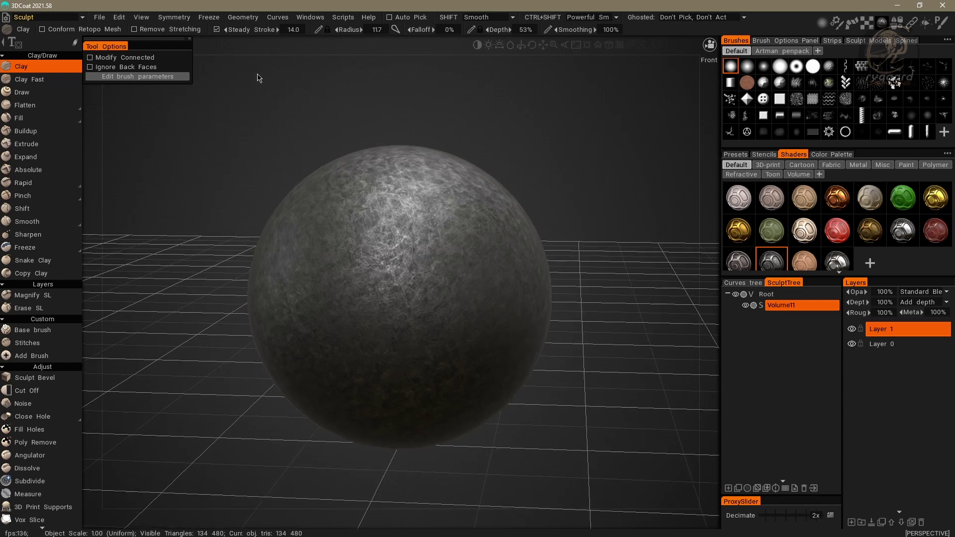
pyautogui.click(323, 23)
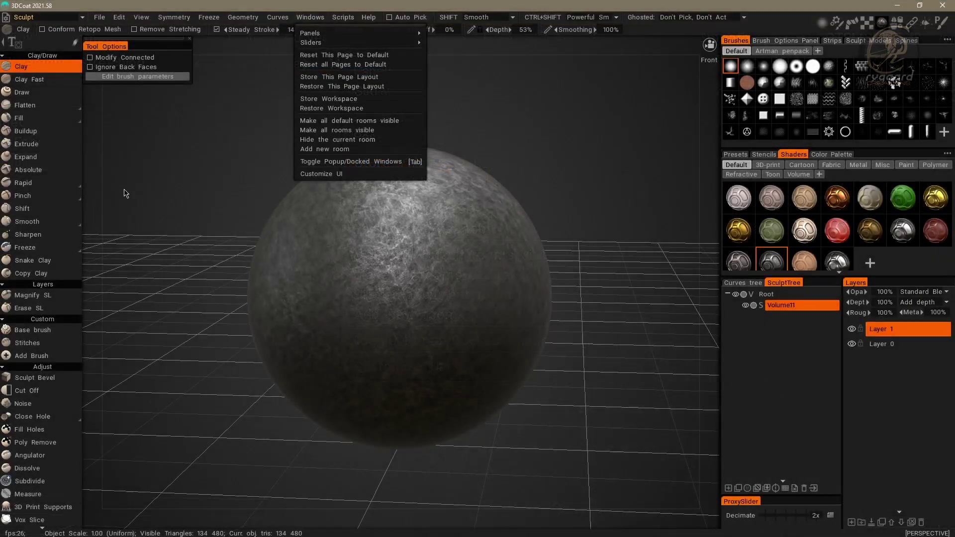
pyautogui.click(126, 193)
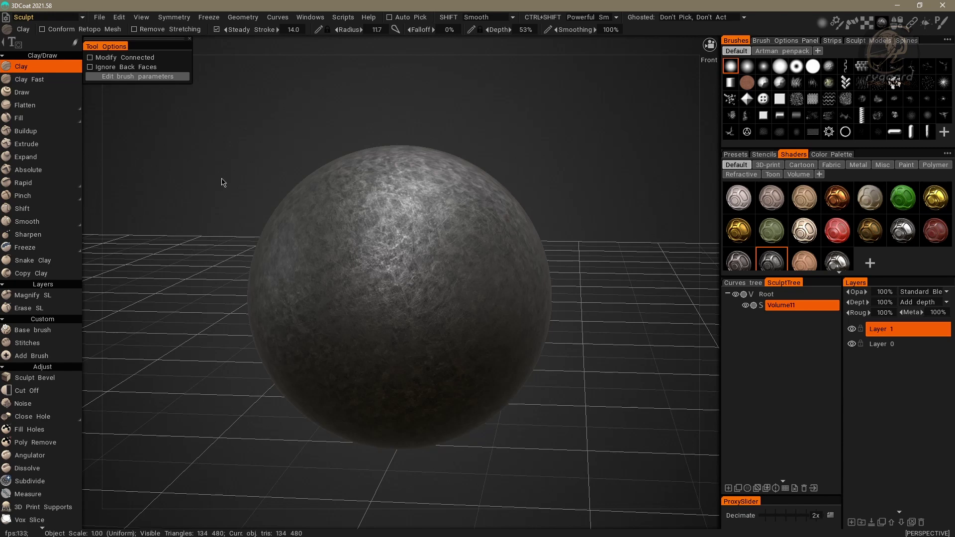
pyautogui.moveTo(68, 111)
pyautogui.click(38, 20)
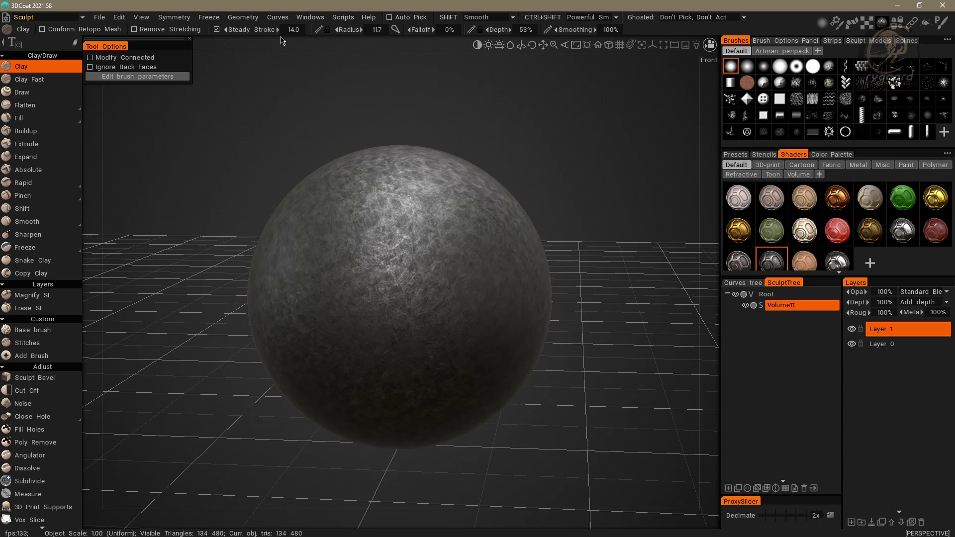
pyautogui.click(305, 18)
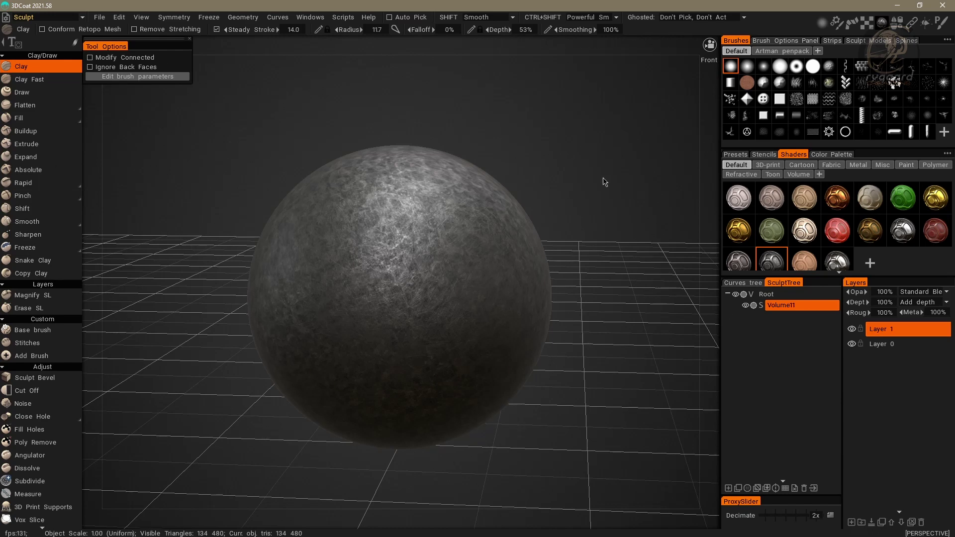
pyautogui.click(35, 17)
pyautogui.click(313, 20)
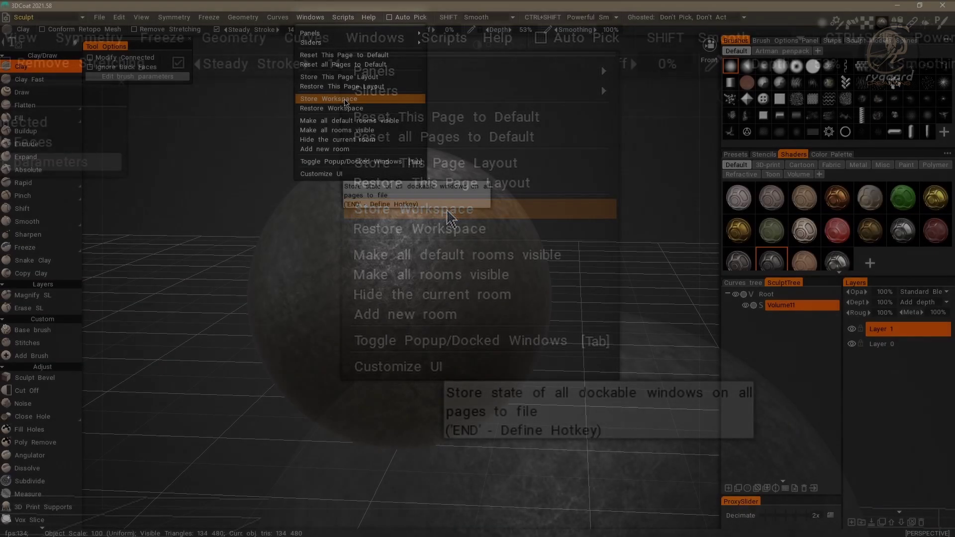
pyautogui.press('Escape')
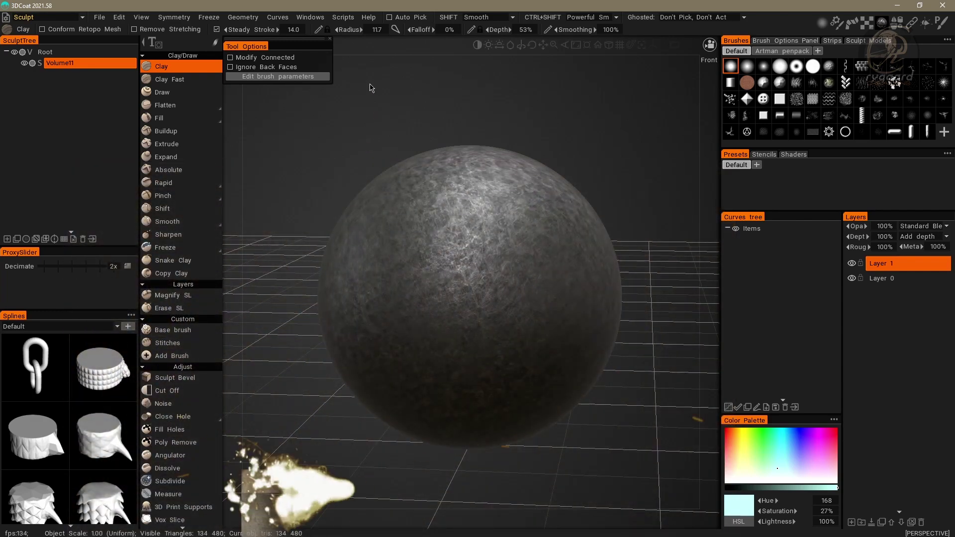
# Store the workspace as rygaard_test in the Desktop\3dc_2021_config\rygaard_creations folder
pyautogui.click(316, 18)
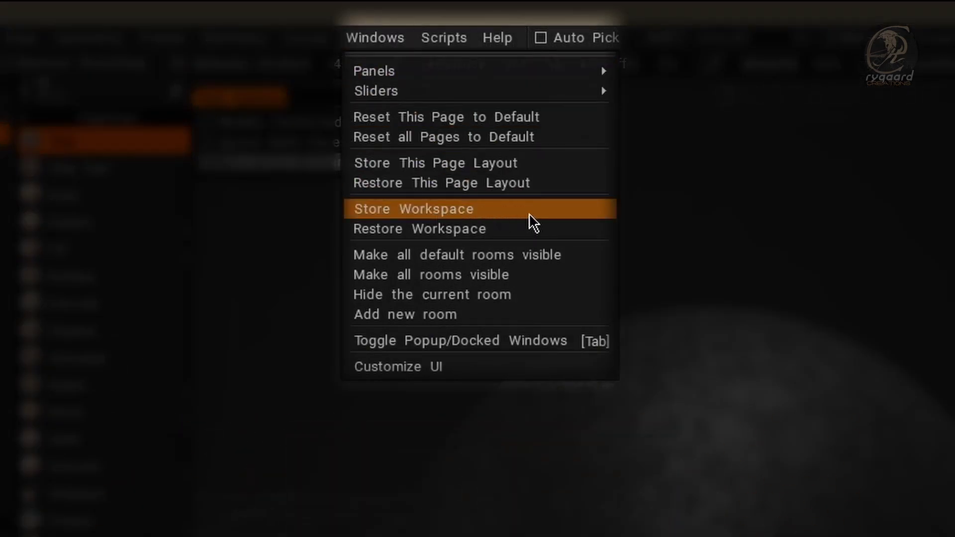
pyautogui.click(485, 209)
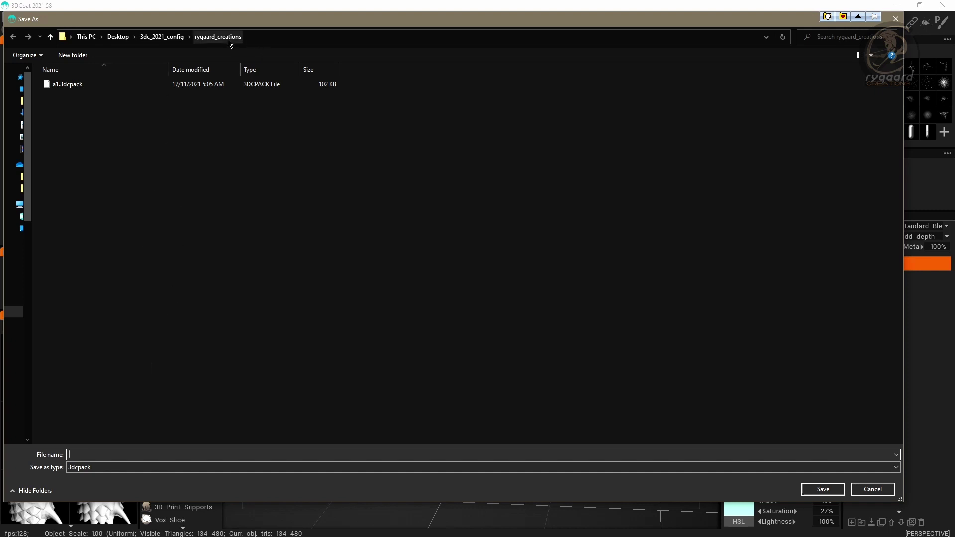
pyautogui.click(113, 453)
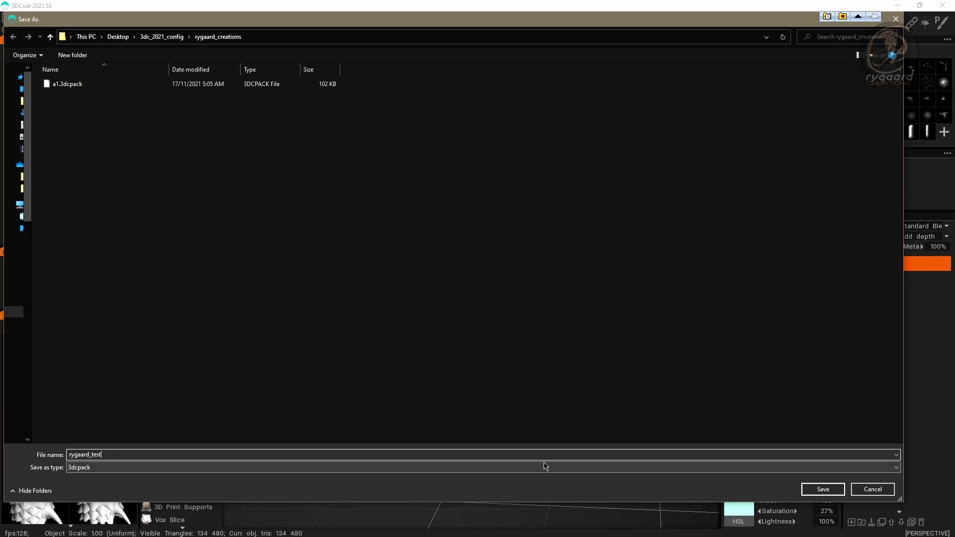
pyautogui.click(822, 489)
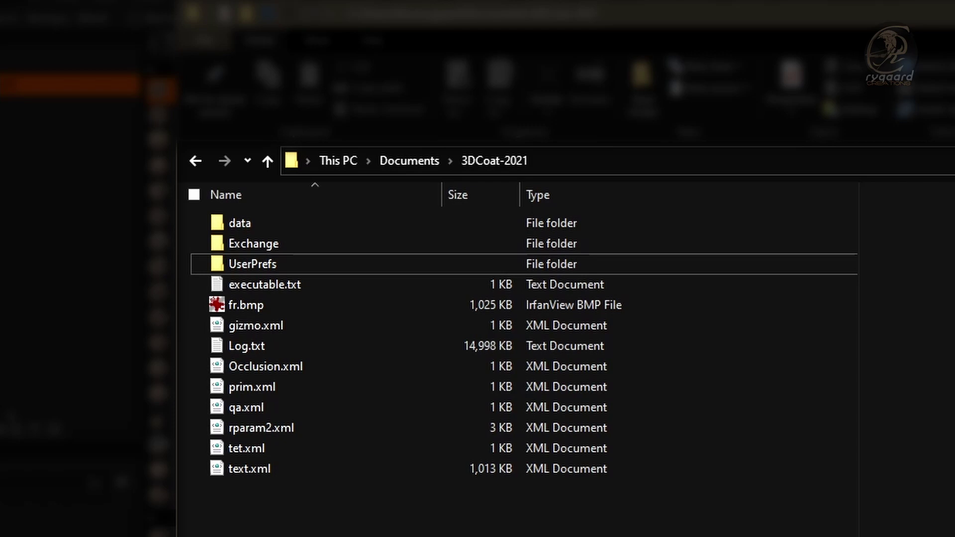
# In File Explorer, browse from Documents\3DCoat-2021 through UserPrefs and Rooms into the CustomRooms folder
pyautogui.click(271, 269)
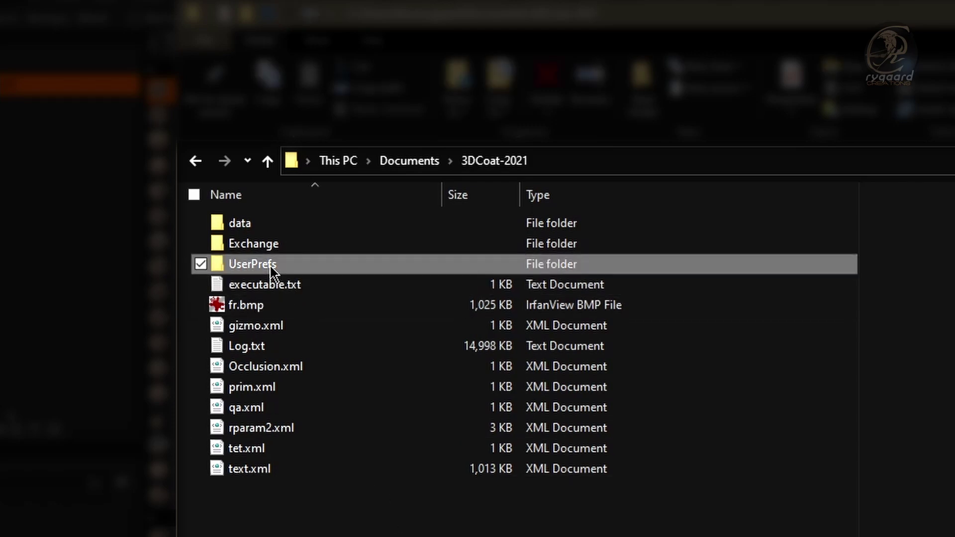
pyautogui.doubleClick(271, 268)
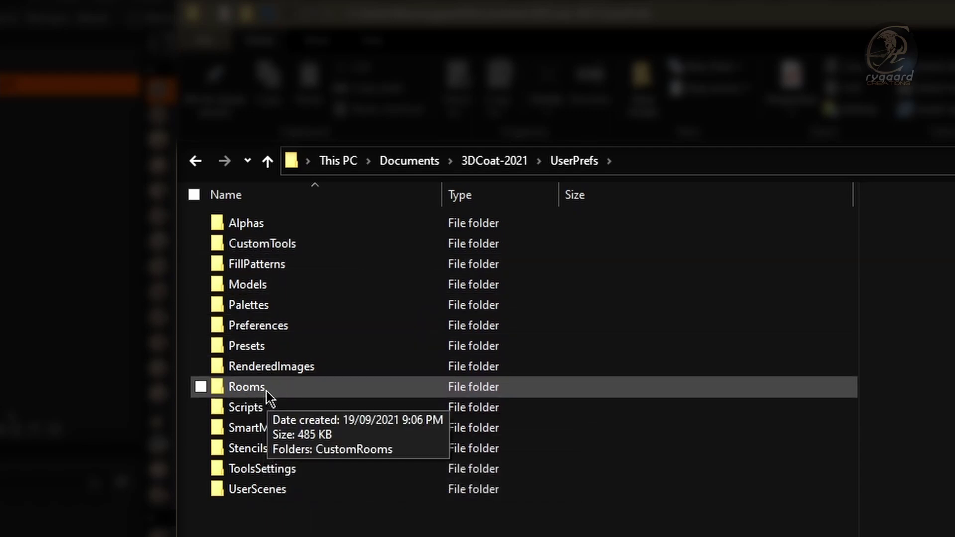
pyautogui.click(266, 392)
pyautogui.doubleClick(266, 390)
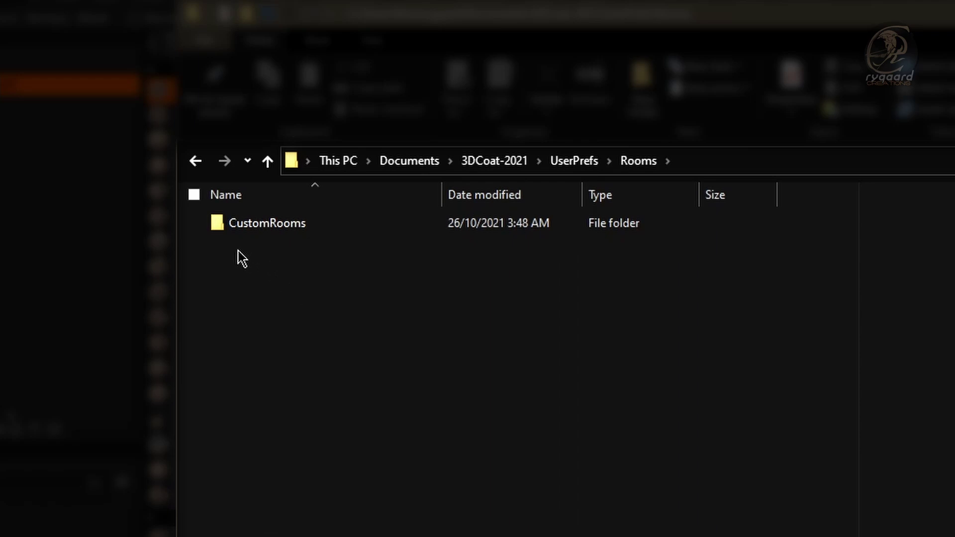
pyautogui.click(260, 225)
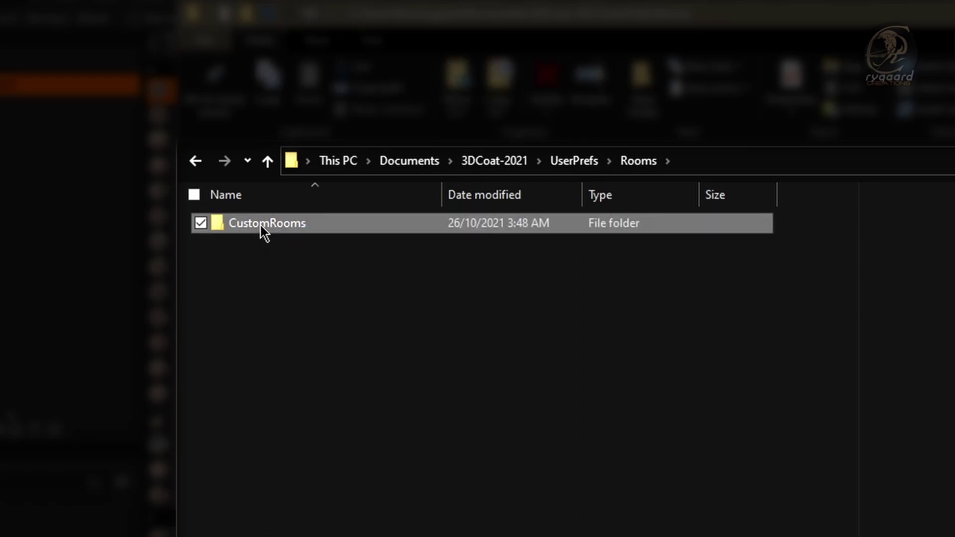
pyautogui.moveTo(311, 228)
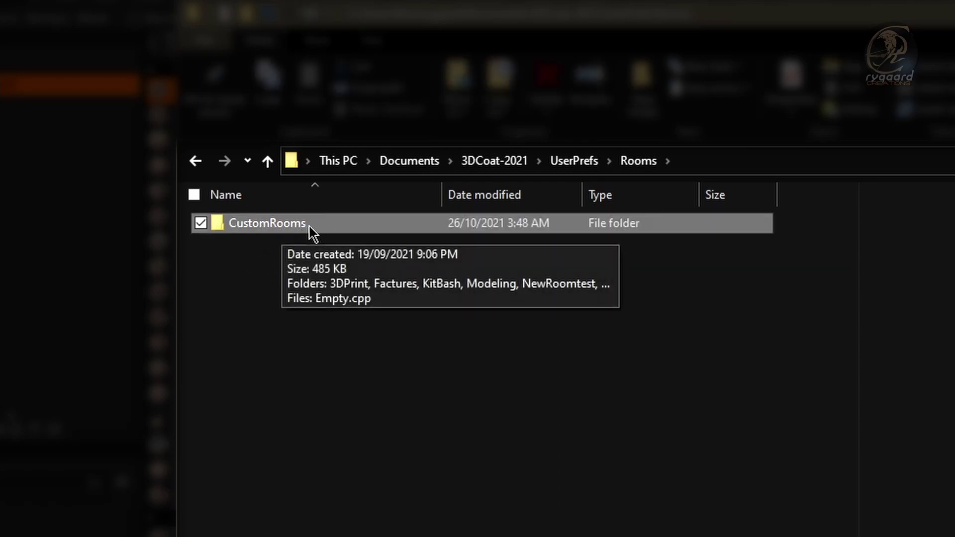
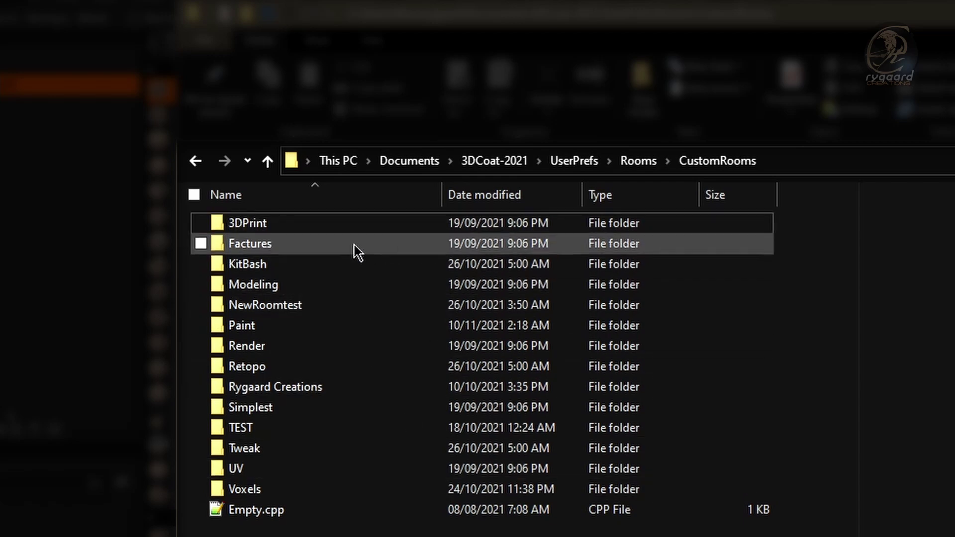
# Copy the CustomRooms folder from Rooms into Desktop\3dc_2021_config\rygaard_creations\backup
pyautogui.click(196, 160)
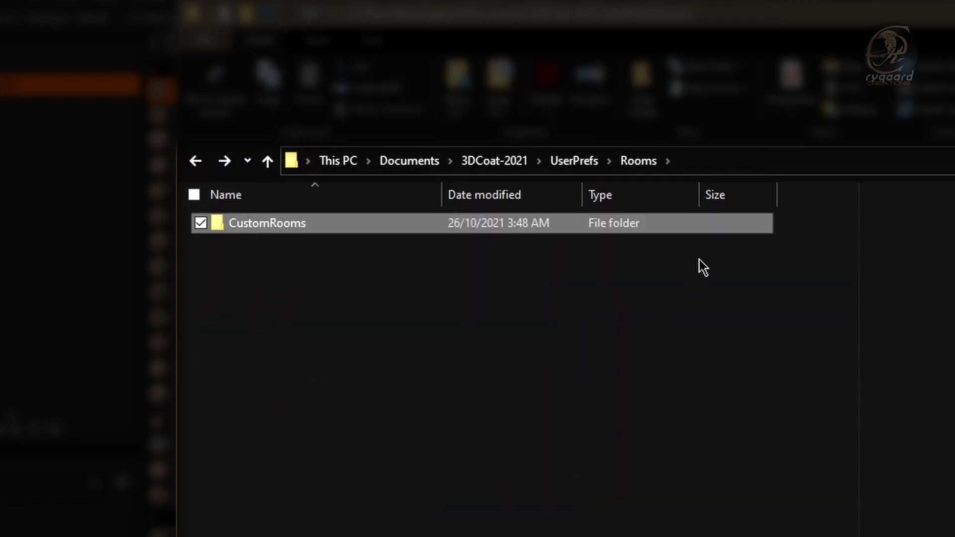
pyautogui.click(462, 296)
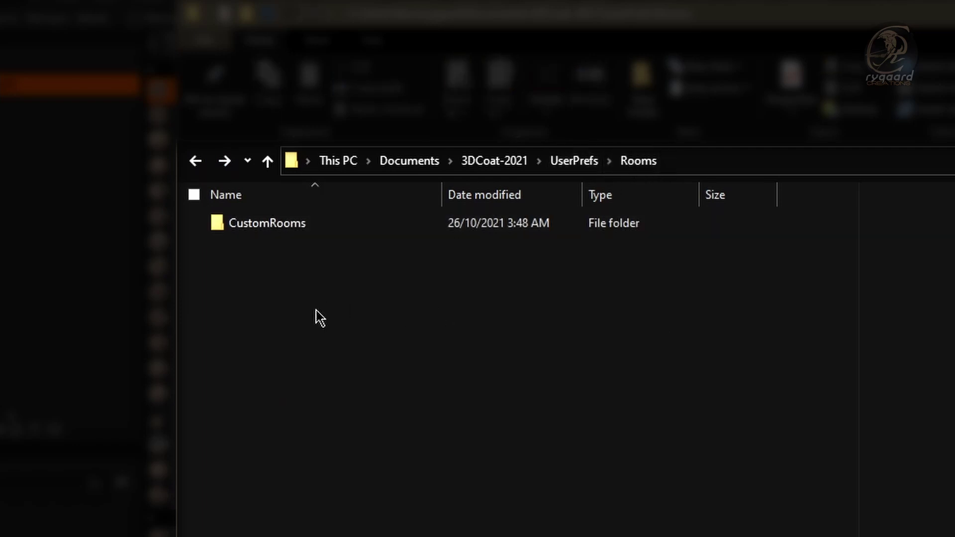
pyautogui.click(258, 225)
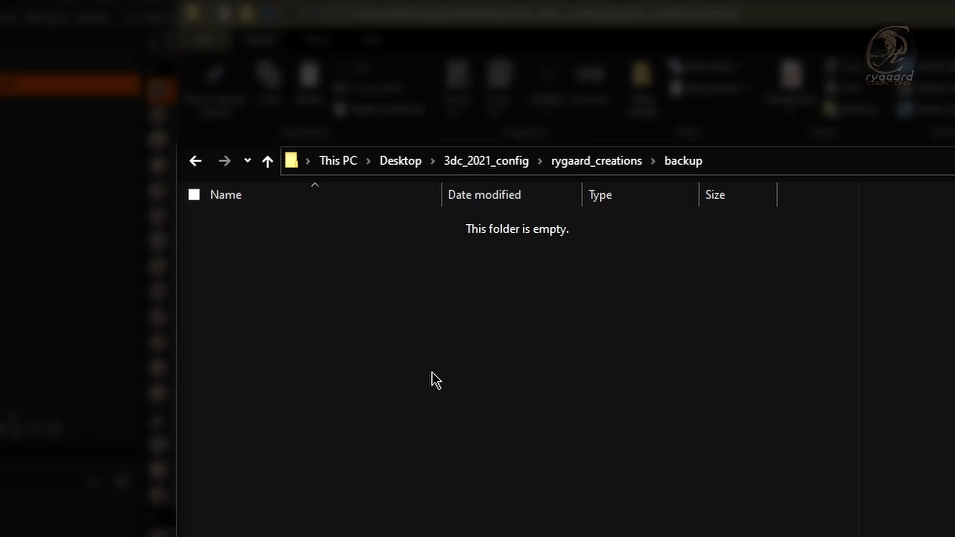
pyautogui.hotkey('ctrl', 'v')
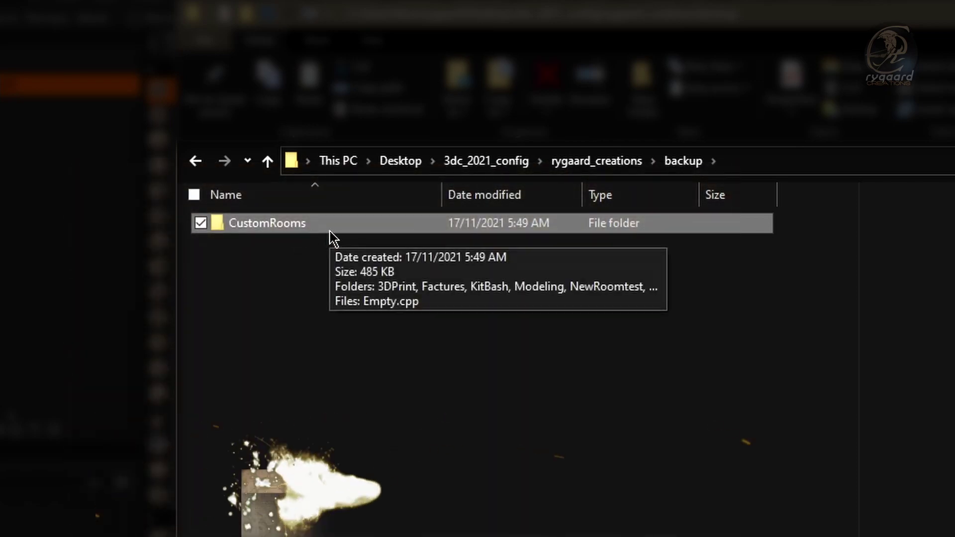
# Check the contents of the CustomRooms copy in the backup folder and return to 3DCoat
pyautogui.doubleClick(330, 229)
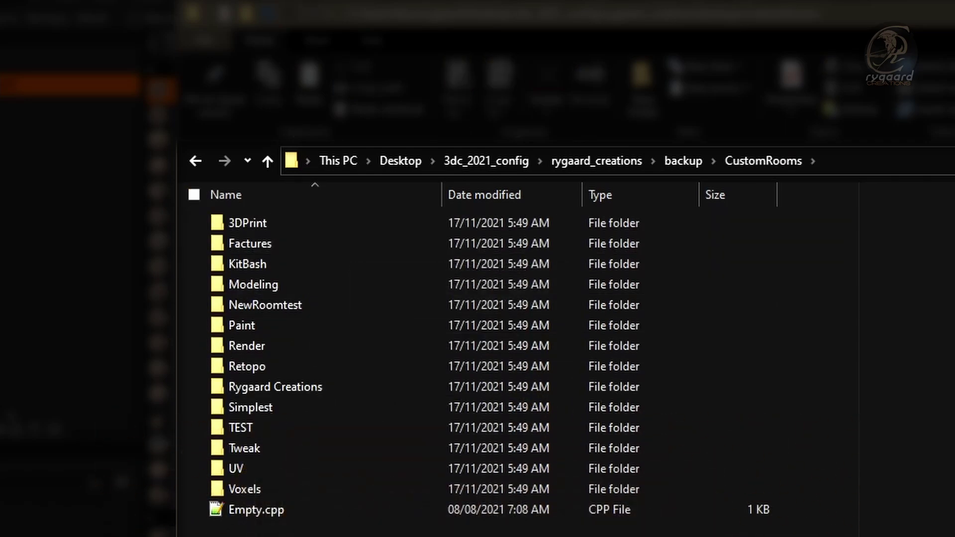
pyautogui.press('BackSpace')
pyautogui.click(482, 507)
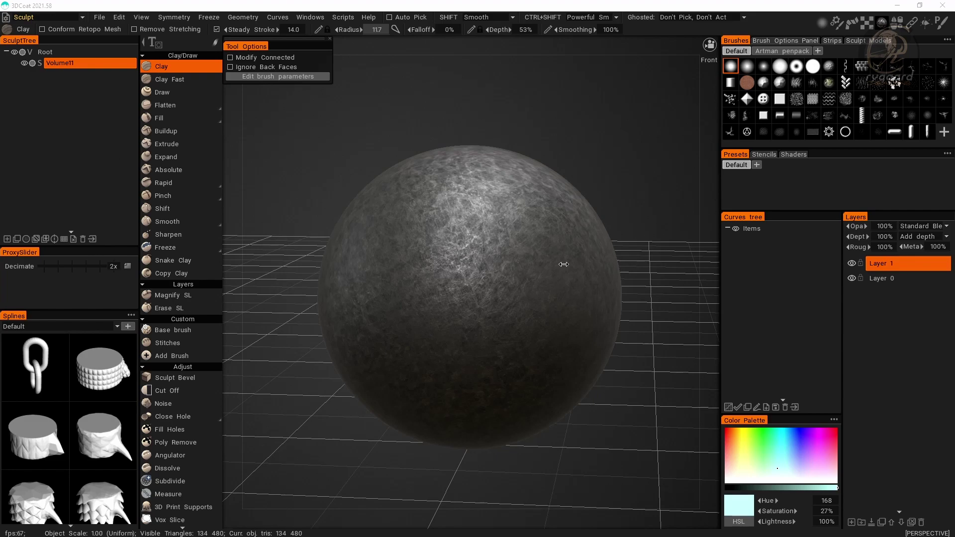
# Narrow the docked column holding SculptTree, ProxySlider and Splines to alter the workspace layout
pyautogui.click(318, 18)
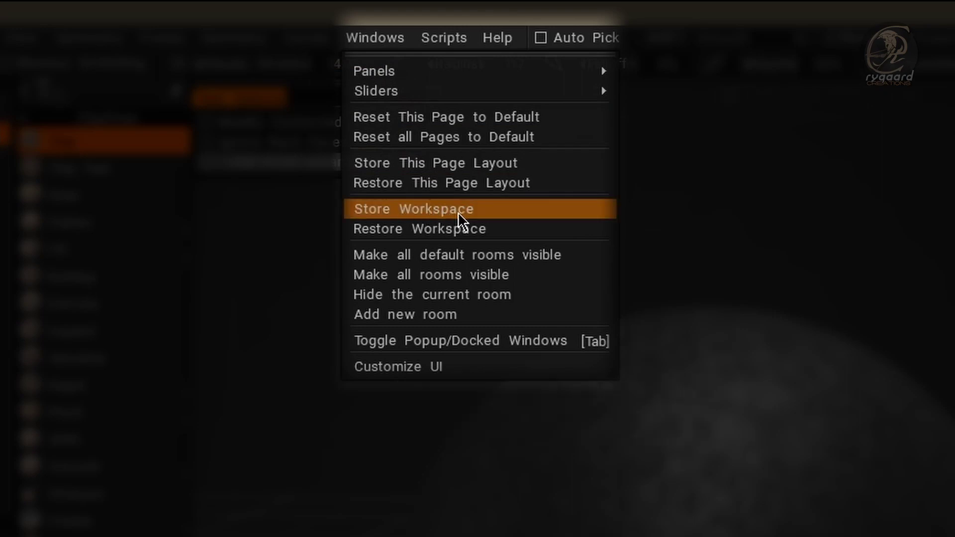
pyautogui.moveTo(140, 248)
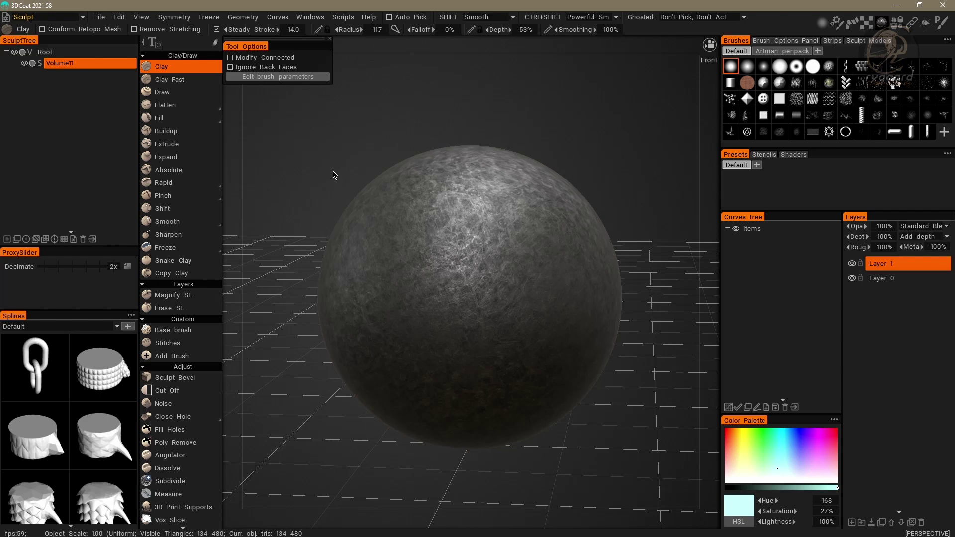
pyautogui.click(446, 298)
pyautogui.moveTo(138, 154); pyautogui.dragTo(61, 157)
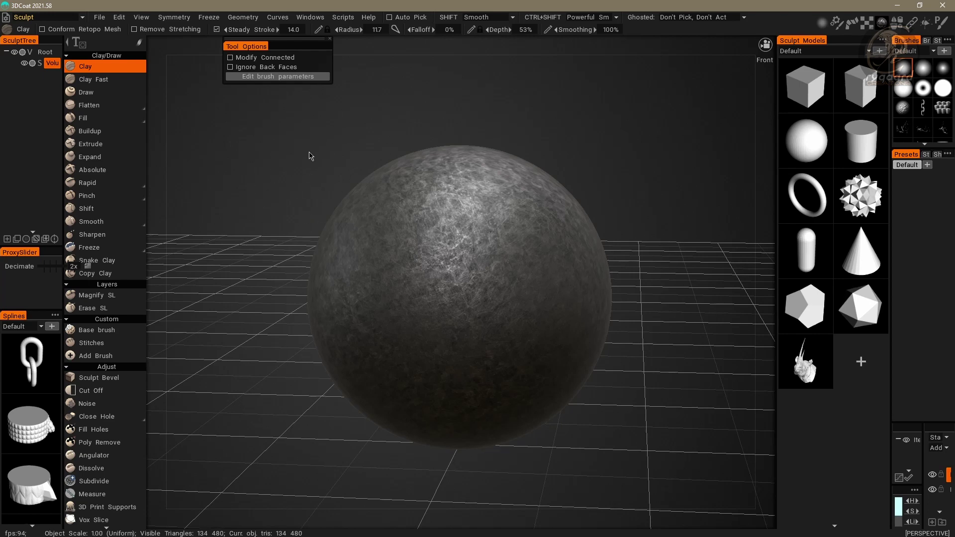
# Restore the workspace from rygaard_test.3dcpack in the rygaard_creations folder
pyautogui.click(320, 18)
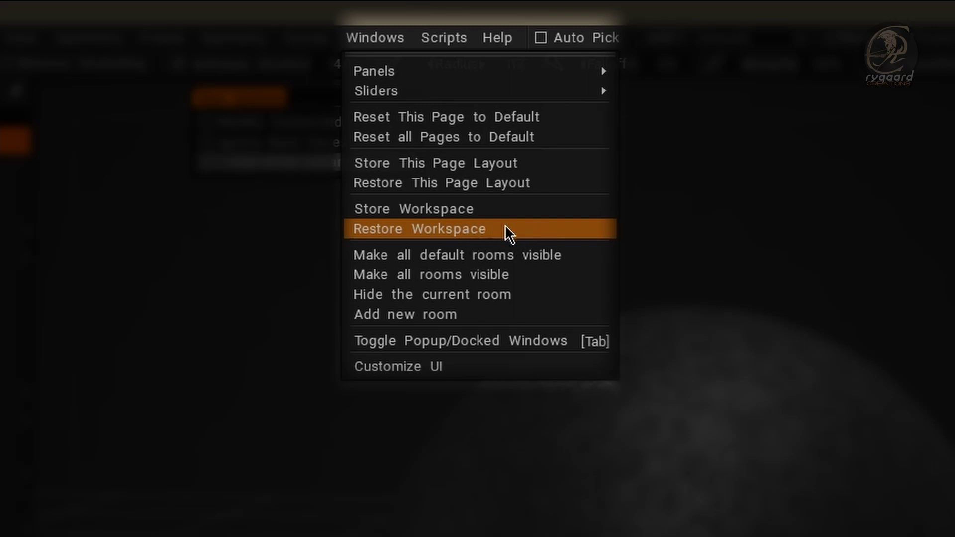
pyautogui.click(505, 228)
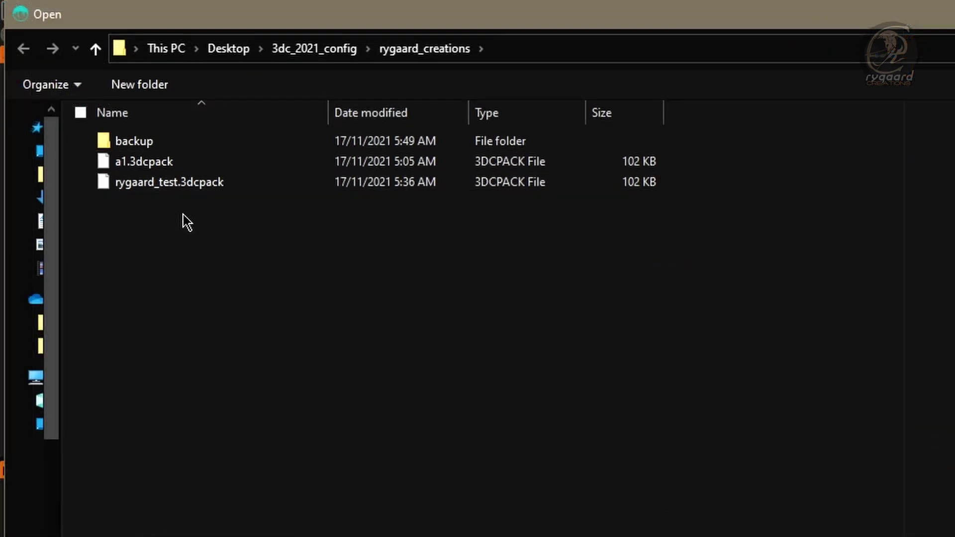
pyautogui.click(166, 190)
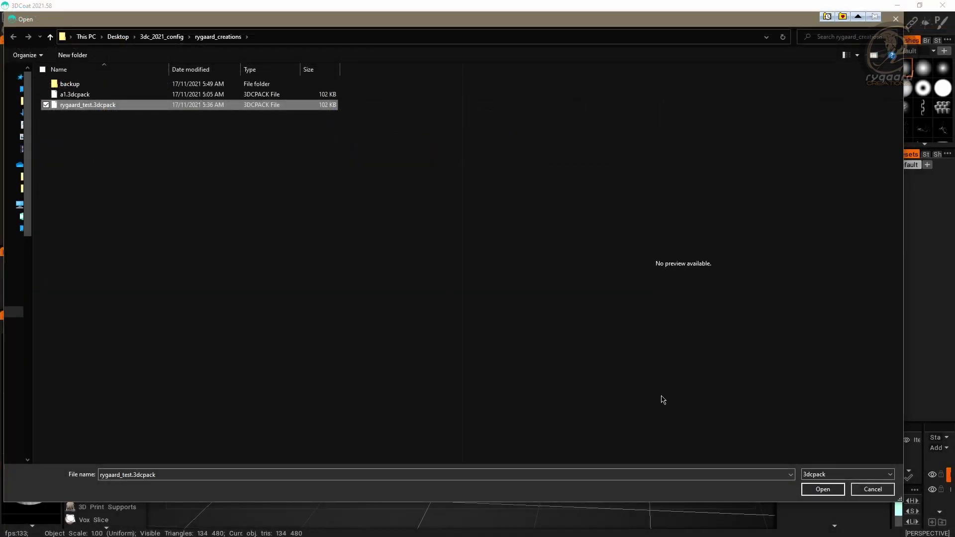
pyautogui.click(820, 490)
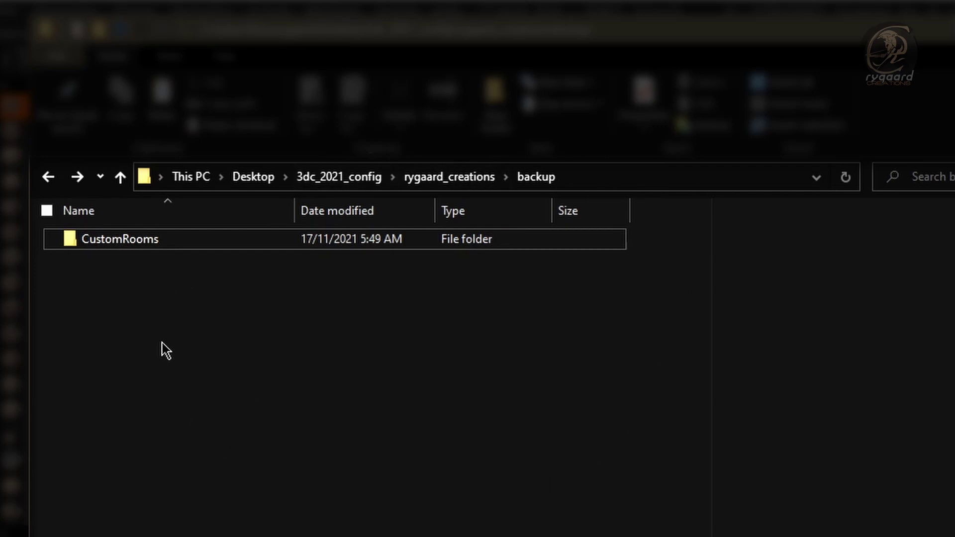
# In File Explorer, select the backed-up CustomRooms folder, locate its original in Documents\3DCoat-2021\UserPrefs\Rooms, and return to 3DCoat
pyautogui.click(126, 243)
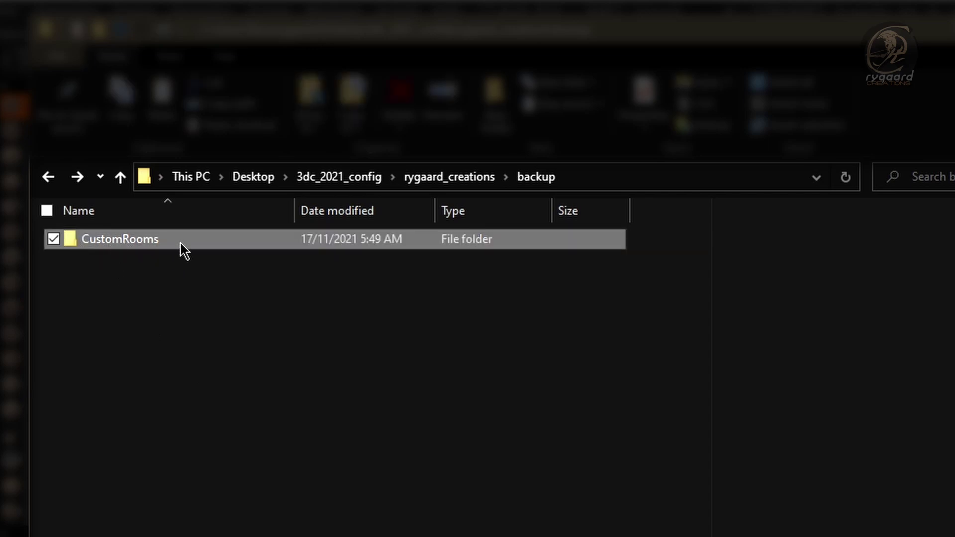
pyautogui.moveTo(180, 243)
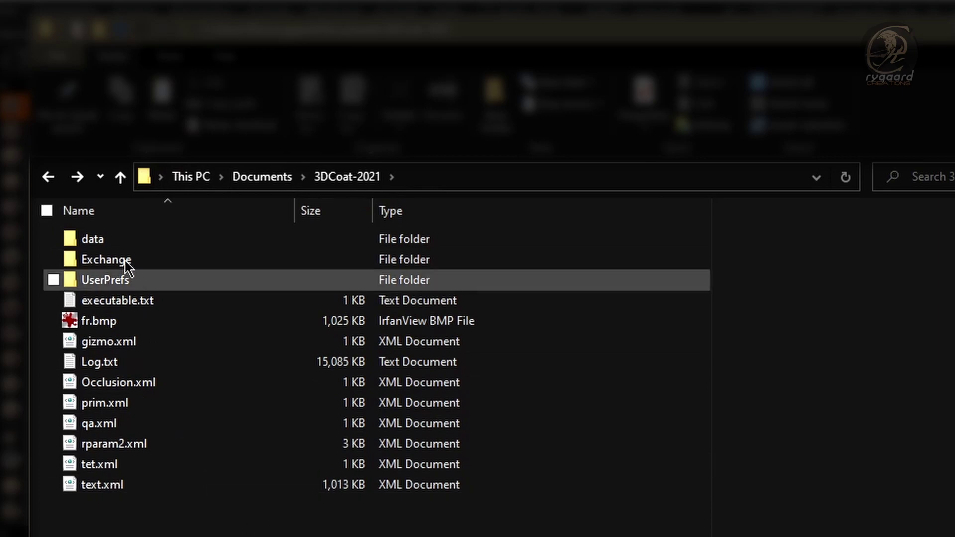
pyautogui.click(110, 283)
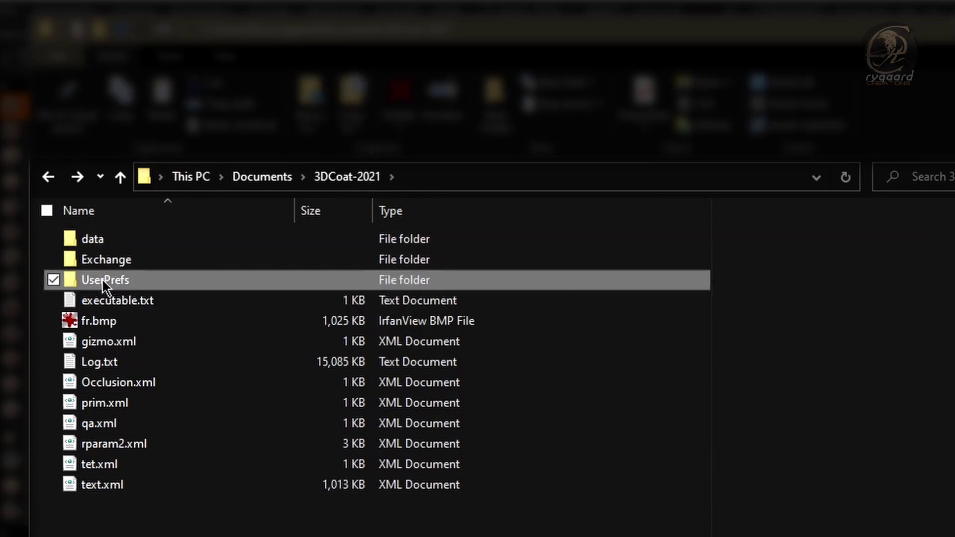
pyautogui.doubleClick(104, 280)
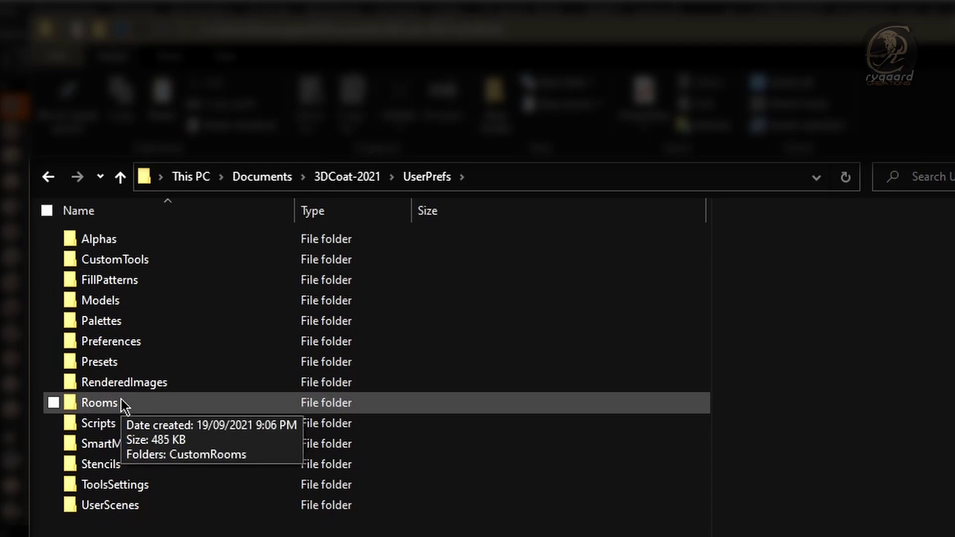
pyautogui.doubleClick(102, 403)
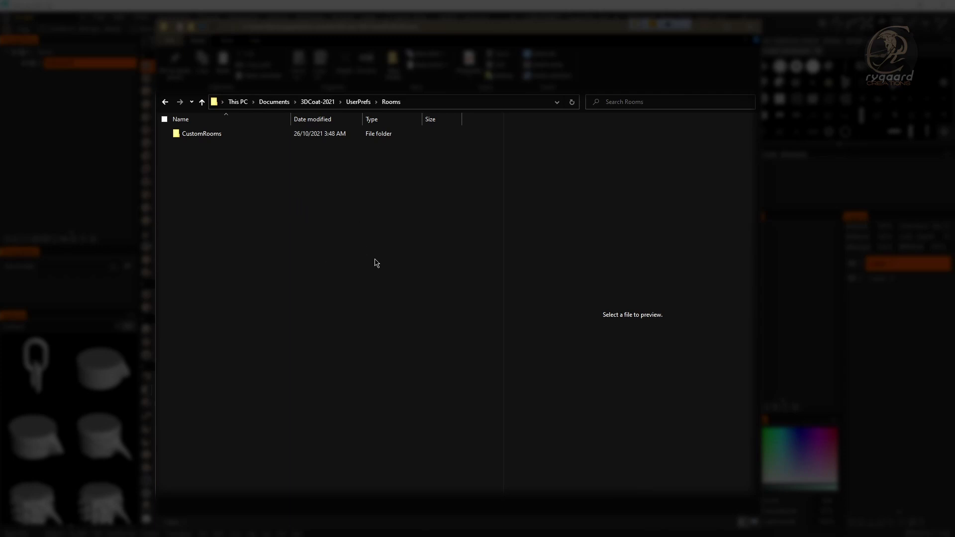
pyautogui.click(705, 30)
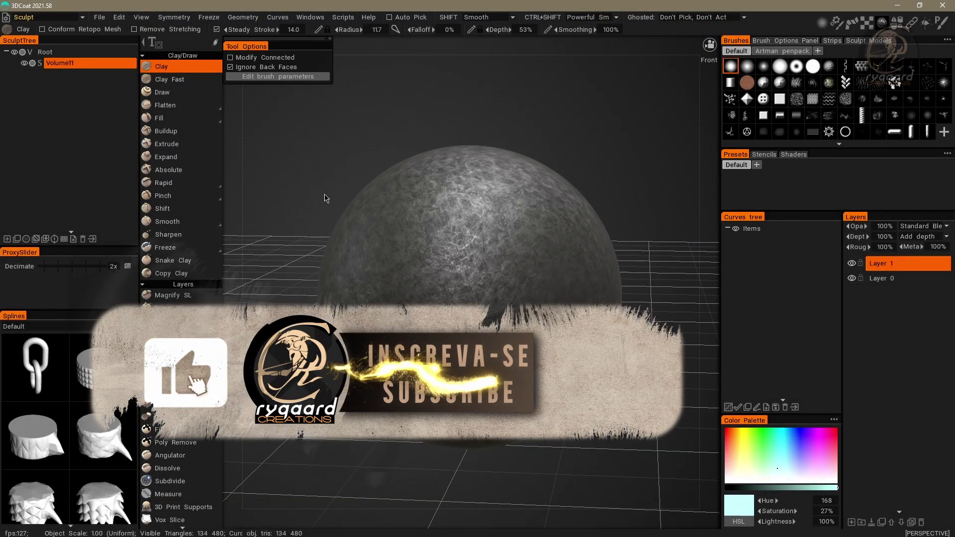